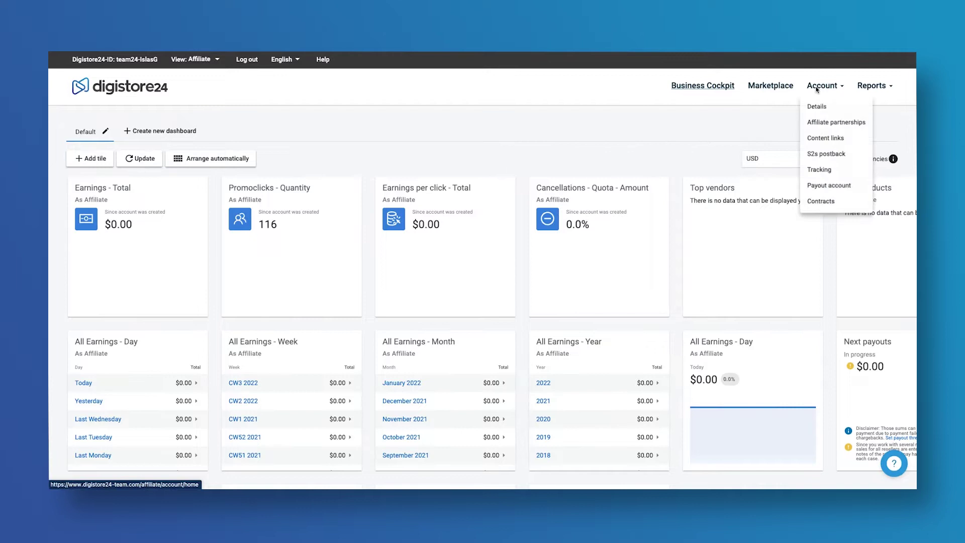
Go to the S2S postback connections page and add a new Facebook integration.
left_click(830, 158)
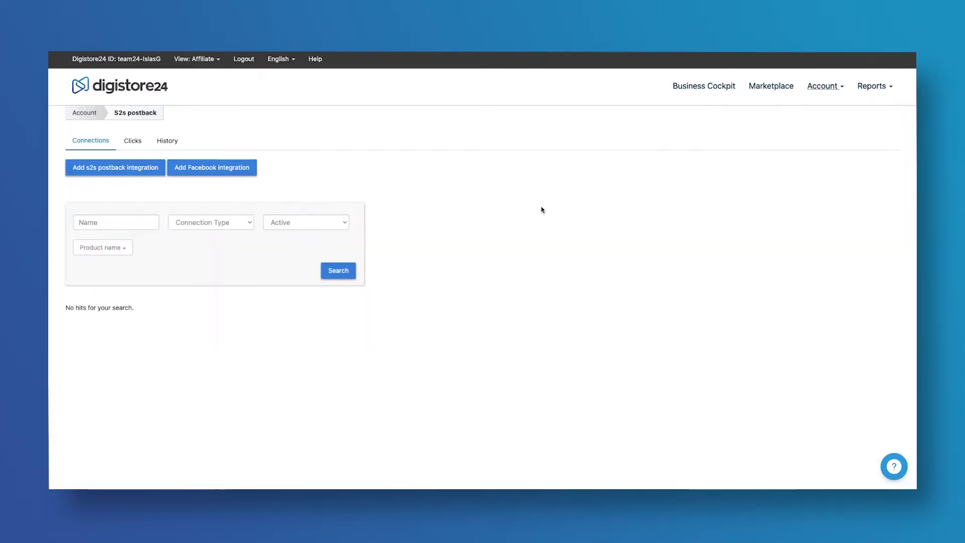
left_click(214, 175)
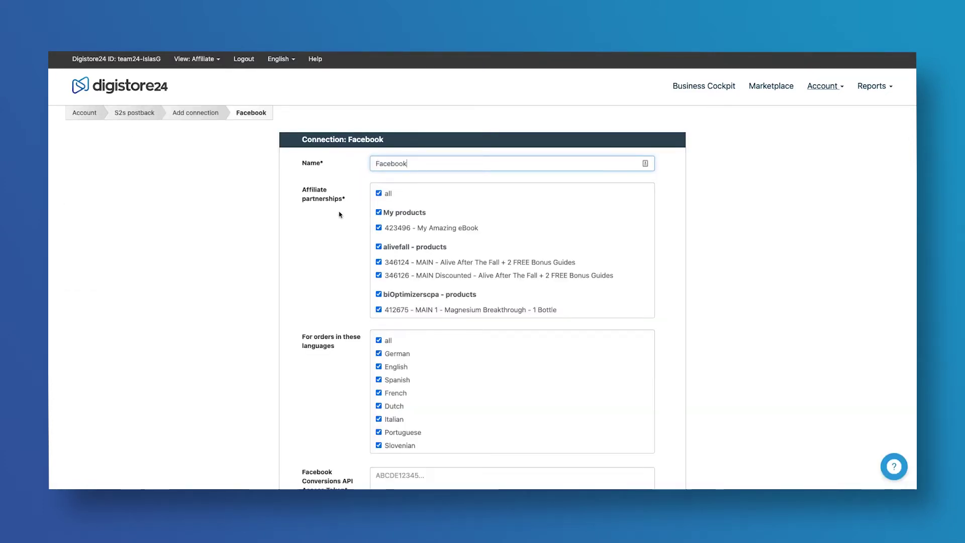
scroll(339, 215, "down", 2)
scroll(334, 240, "down", 3)
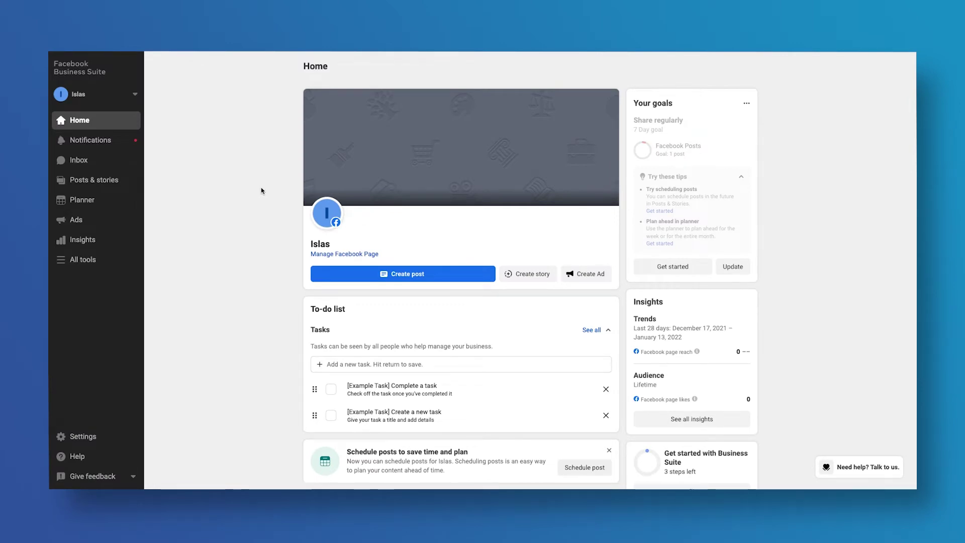
Open Events Manager from the All tools list in Facebook Business Suite.
left_click(96, 266)
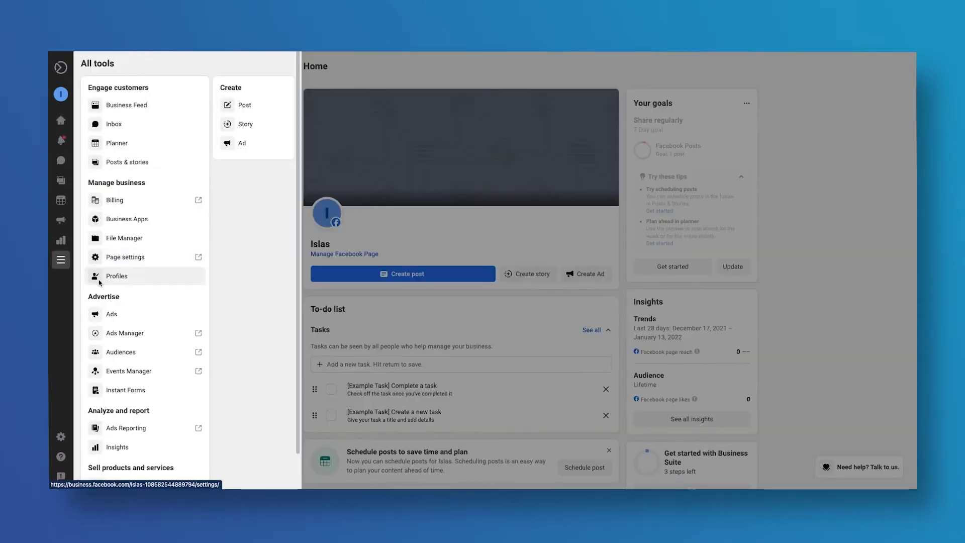
left_click(129, 371)
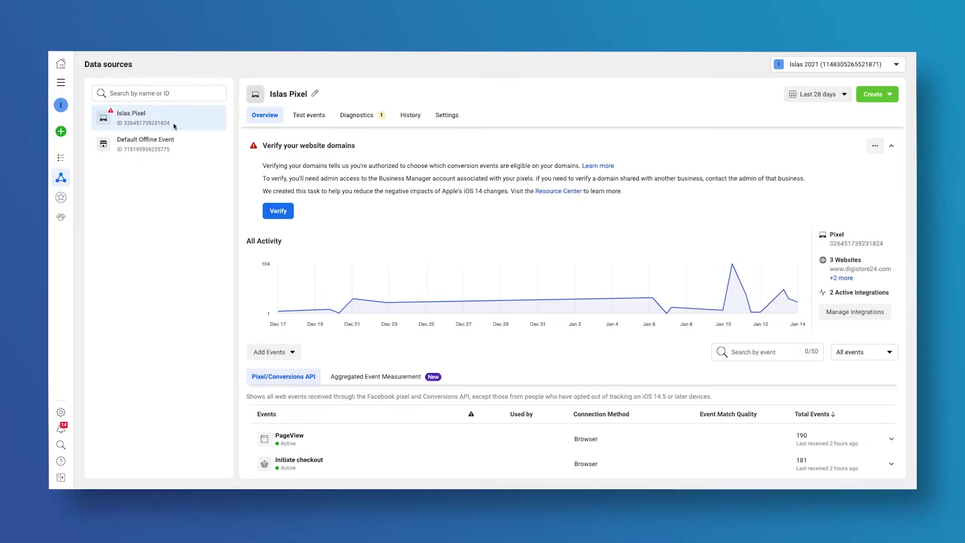
In the Islas Pixel settings, generate a Conversions API access token and copy it.
left_click(447, 115)
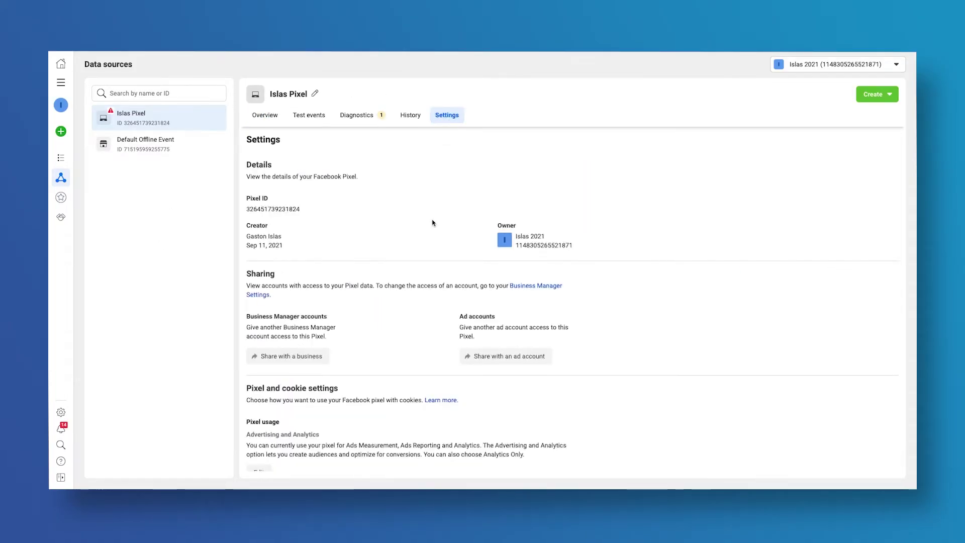
scroll(432, 222, "down", 2)
scroll(433, 230, "down", 5)
scroll(432, 230, "down", 1)
scroll(431, 231, "down", 3)
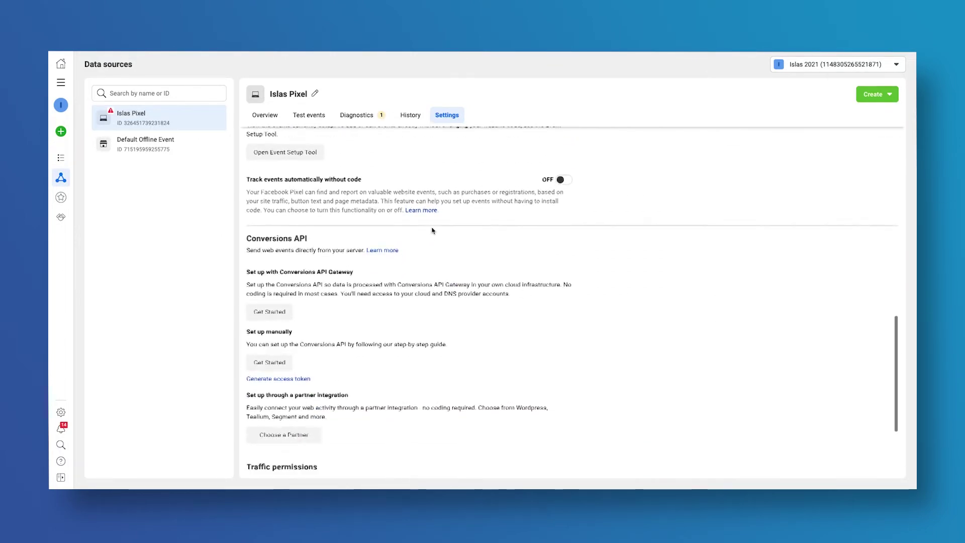
scroll(431, 230, "down", 1)
left_click_drag(251, 196, 295, 198)
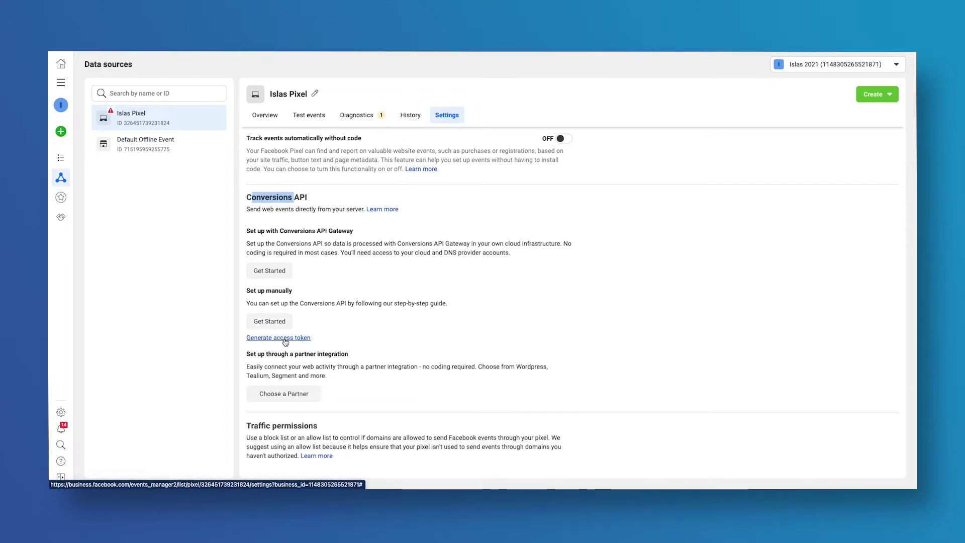
left_click(285, 341)
left_click(337, 385)
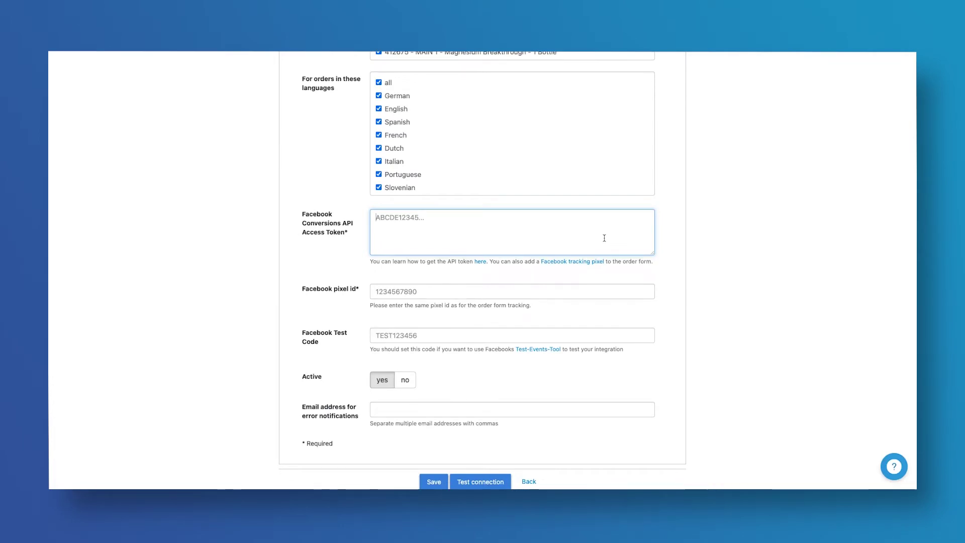
Paste the copied token into the Facebook Conversions API Access Token field.
key("ctrl+v")
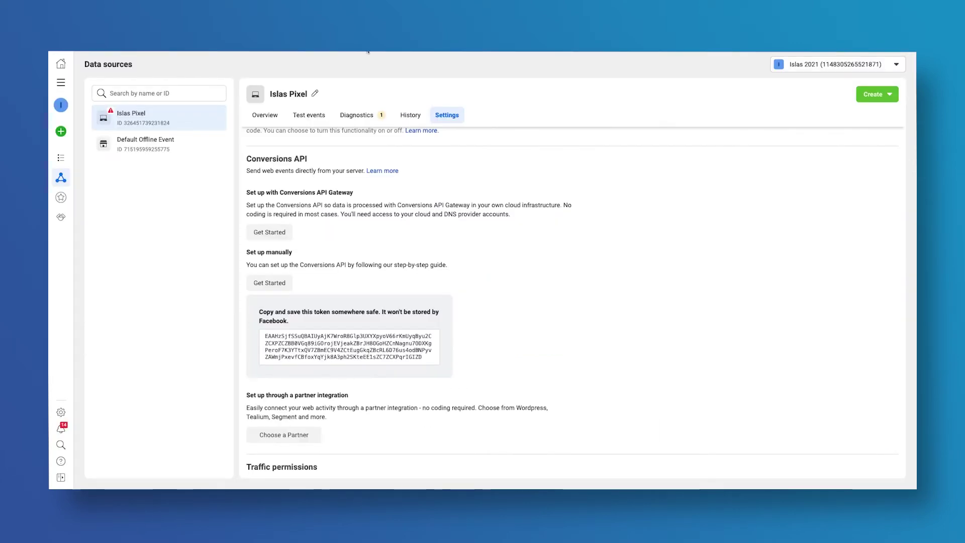
scroll(508, 244, "up", 10)
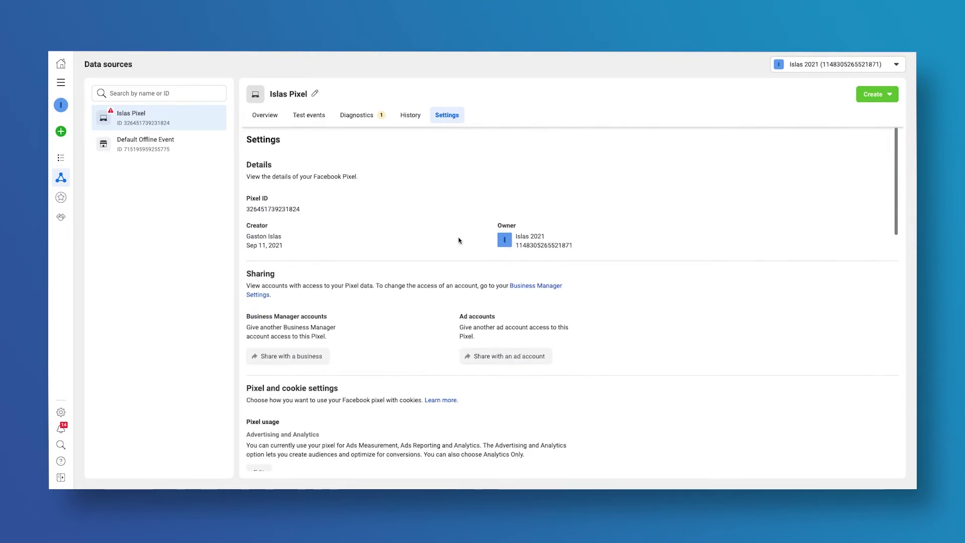
Copy the Islas Pixel ID from the top of its Settings tab.
left_click(279, 211)
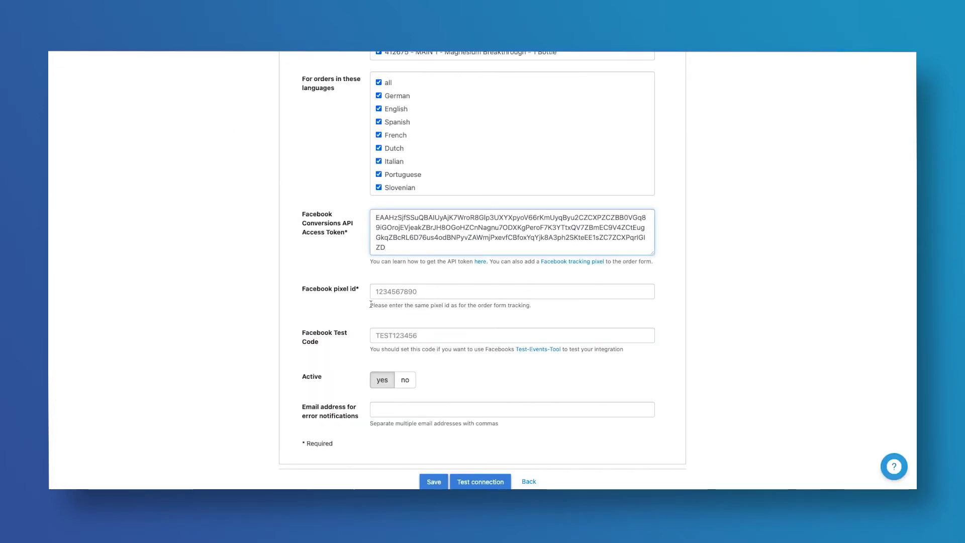
right_click(425, 293)
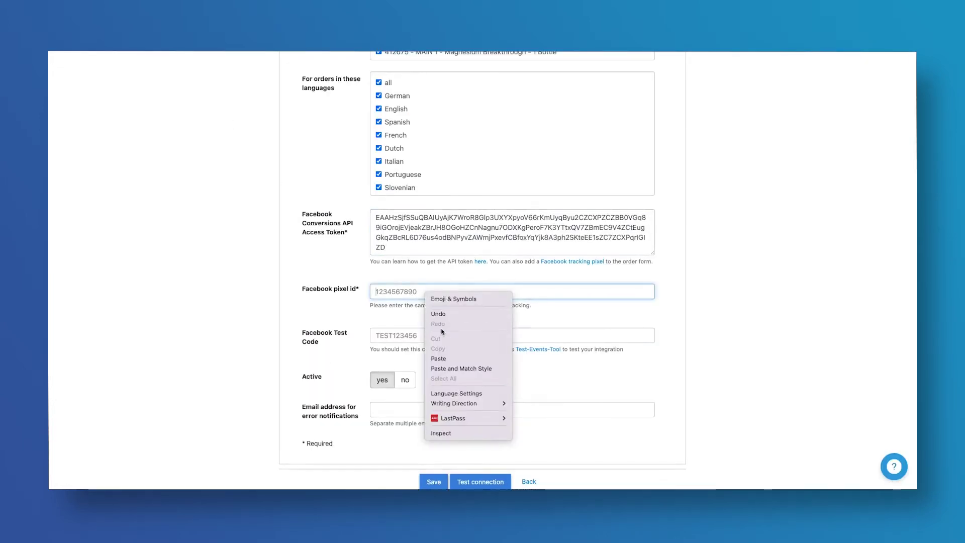
left_click(450, 359)
scroll(452, 363, "down", 1)
scroll(452, 363, "down", 1)
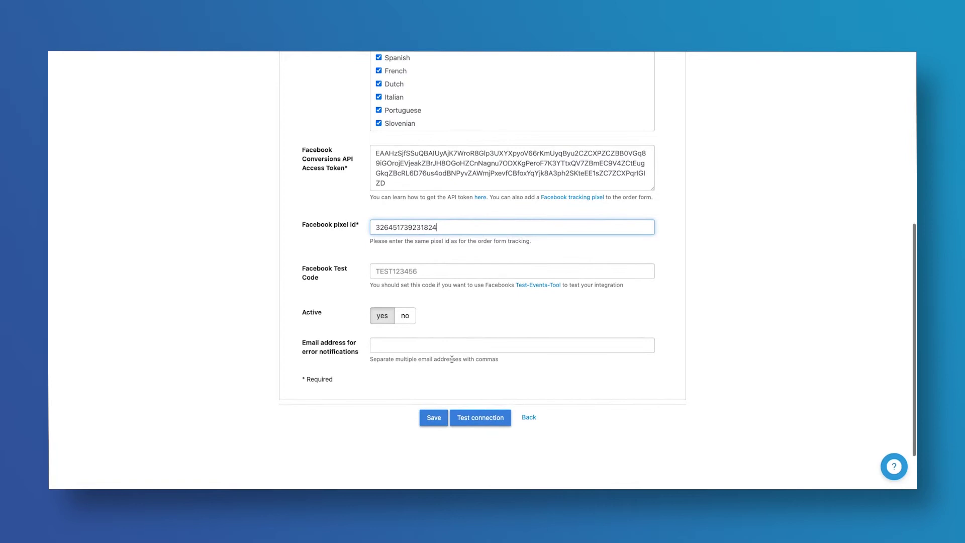
left_click(433, 418)
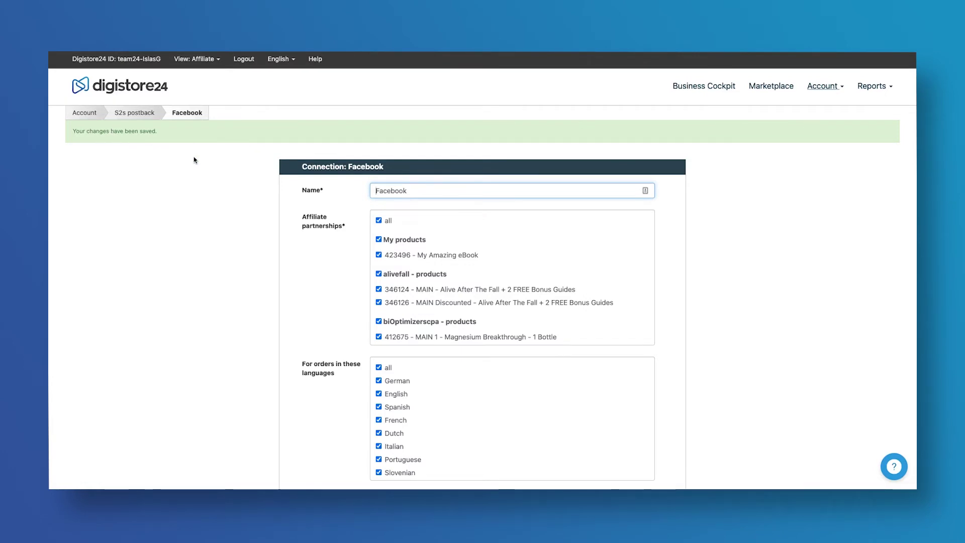
scroll(238, 253, "down", 10)
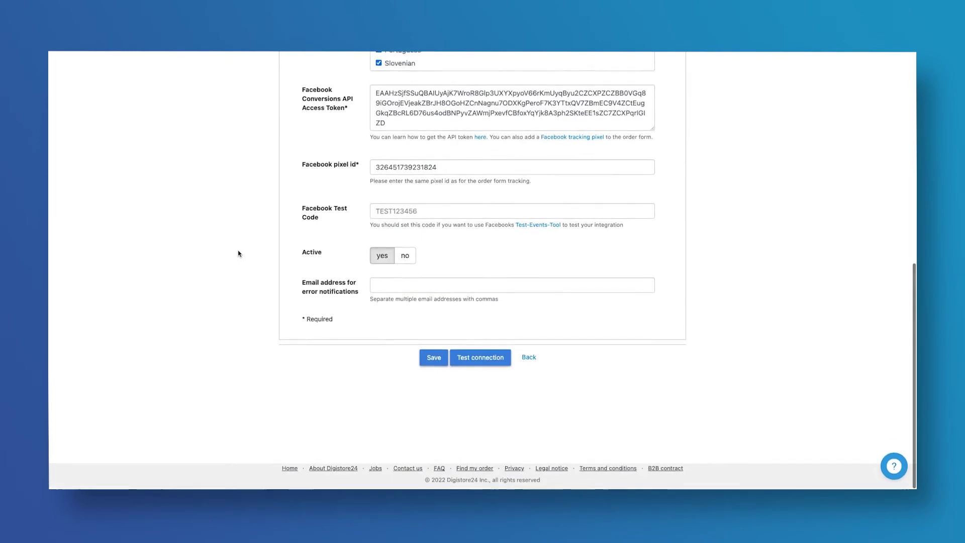
Test the saved Facebook connection until a successful IPN call is reported.
left_click(472, 359)
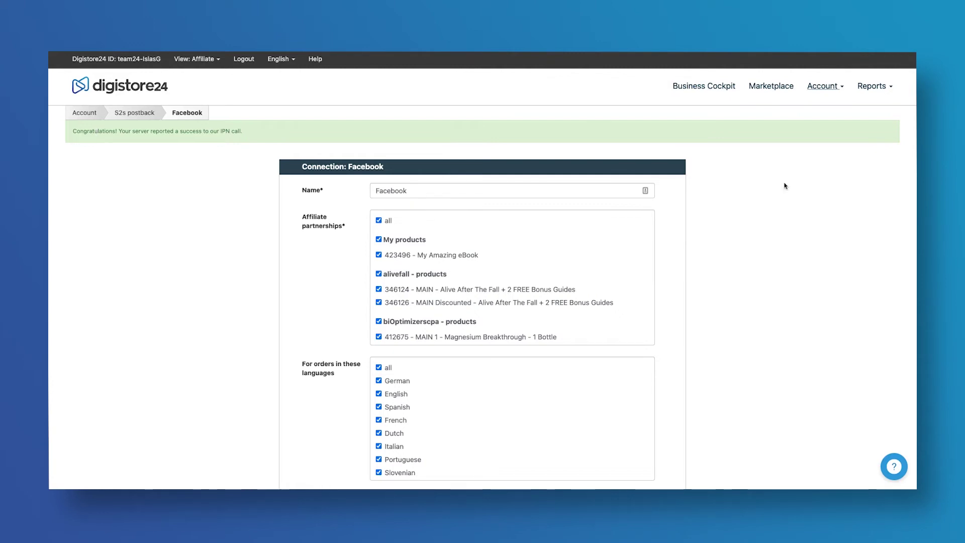
Go to Account > Tracking and begin setting up a new tracking entry.
left_click(821, 86)
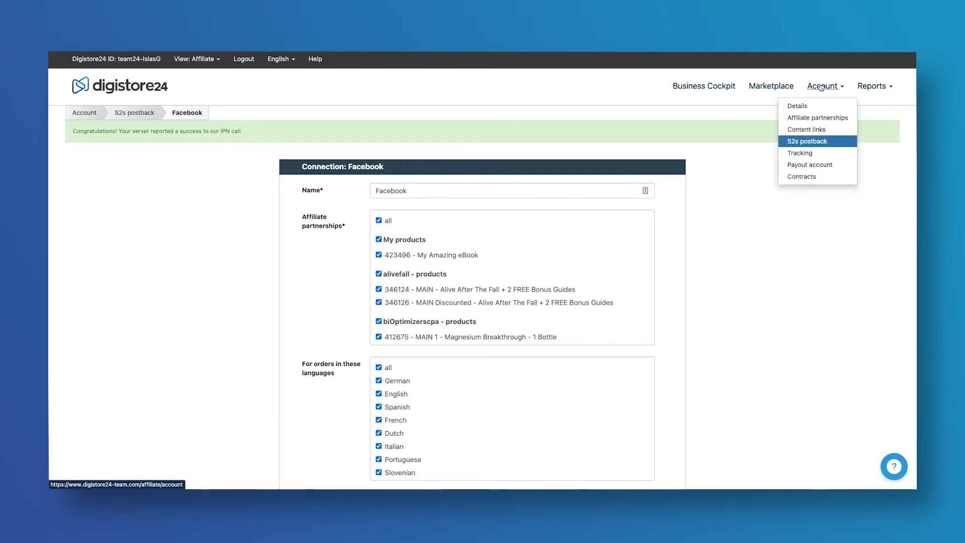
left_click(813, 154)
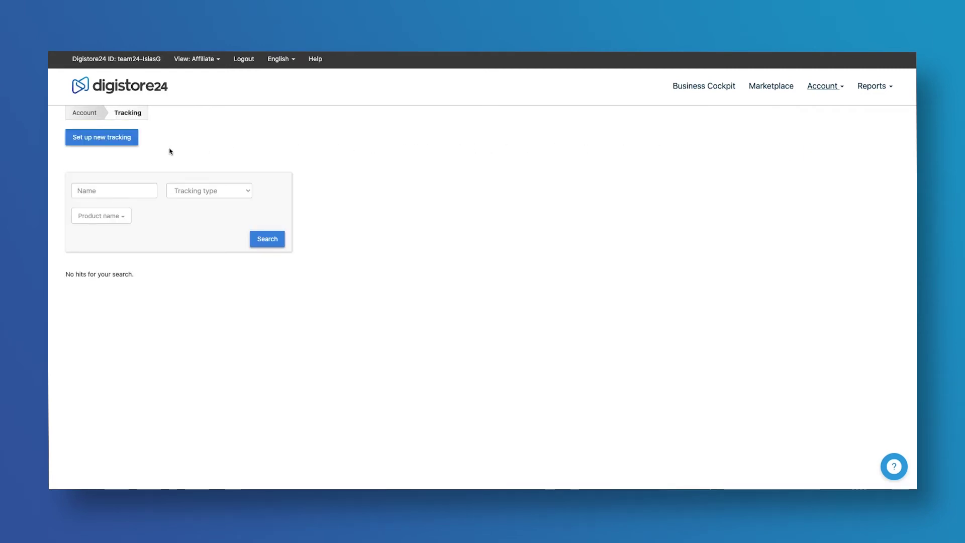
left_click(107, 147)
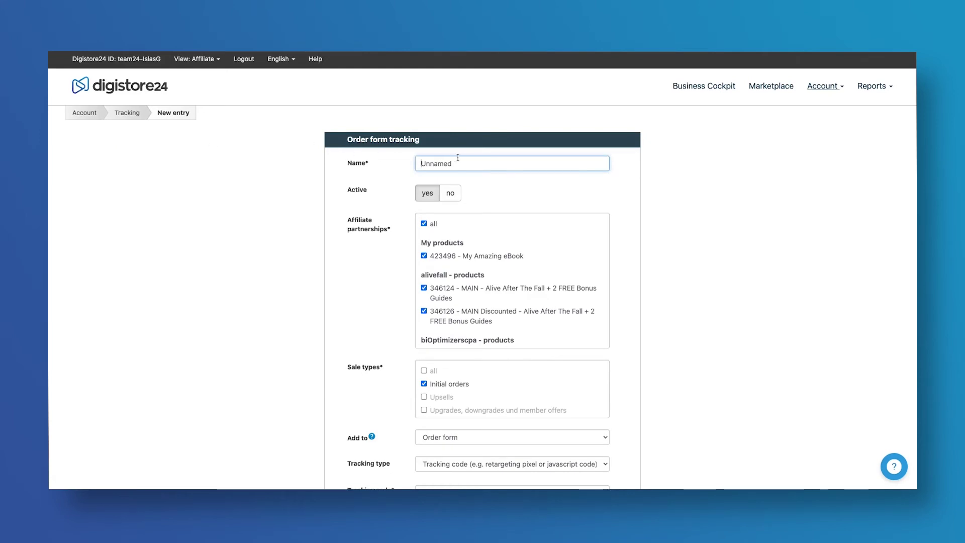
type("Facebook")
scroll(574, 164, "down", 4)
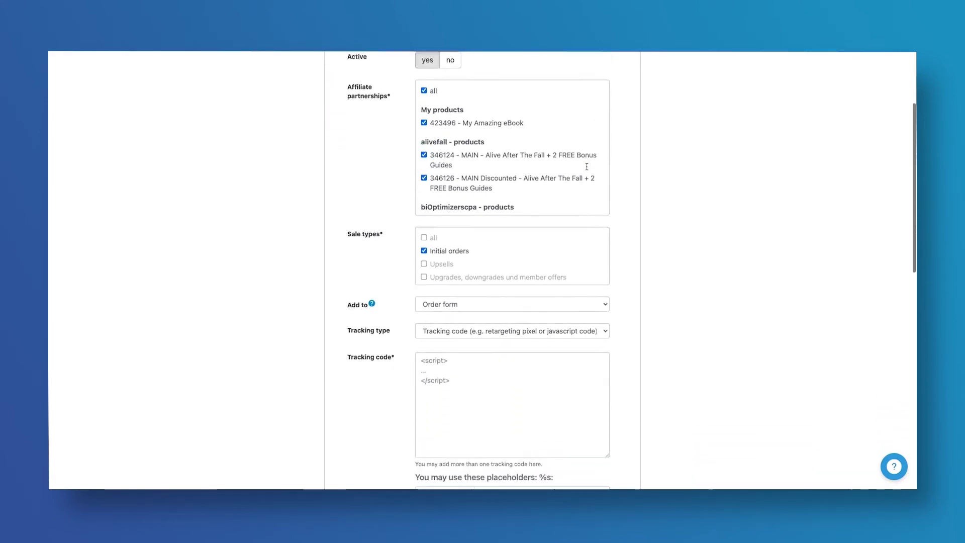
scroll(513, 160, "down", 3)
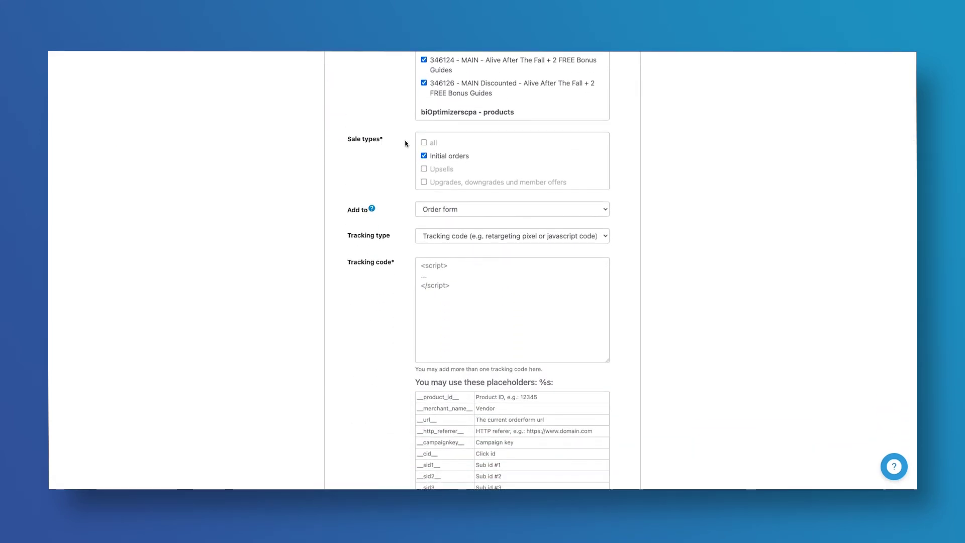
Track all sale types on order form and confirmation page, first visit only, including add-ons and upsells.
left_click(424, 143)
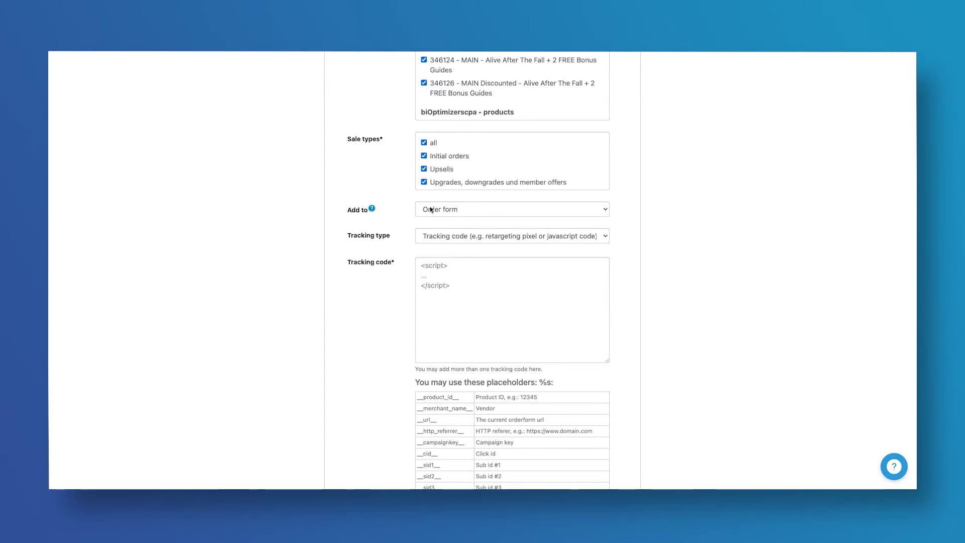
left_click(451, 211)
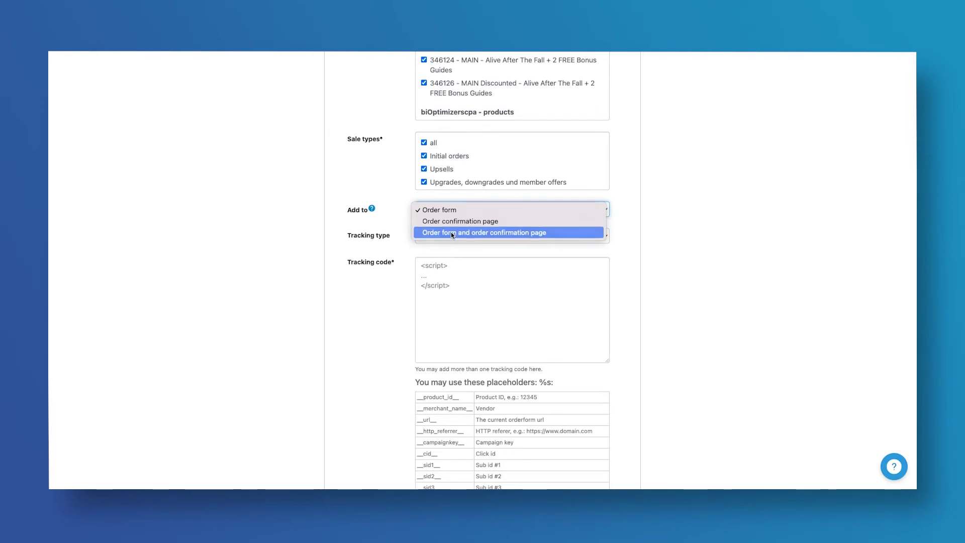
left_click(451, 233)
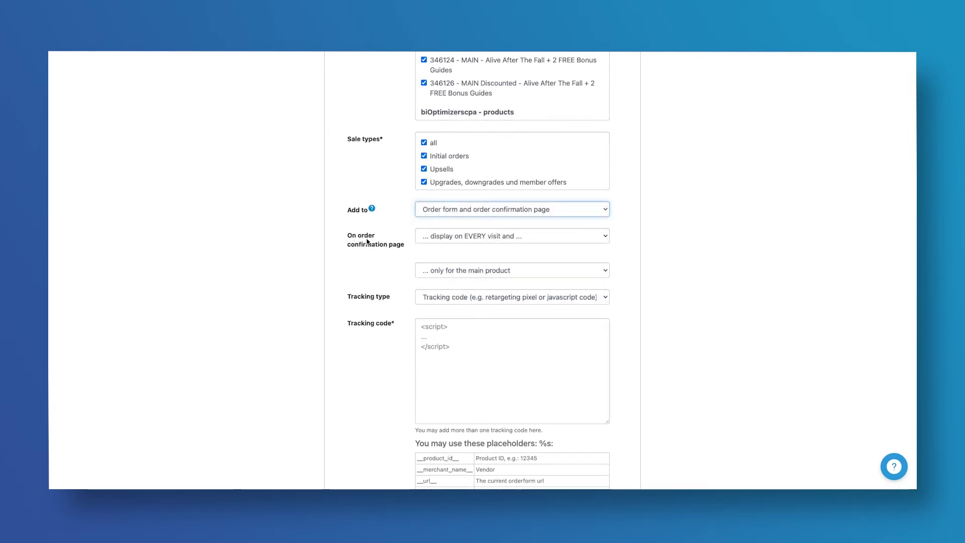
left_click(492, 238)
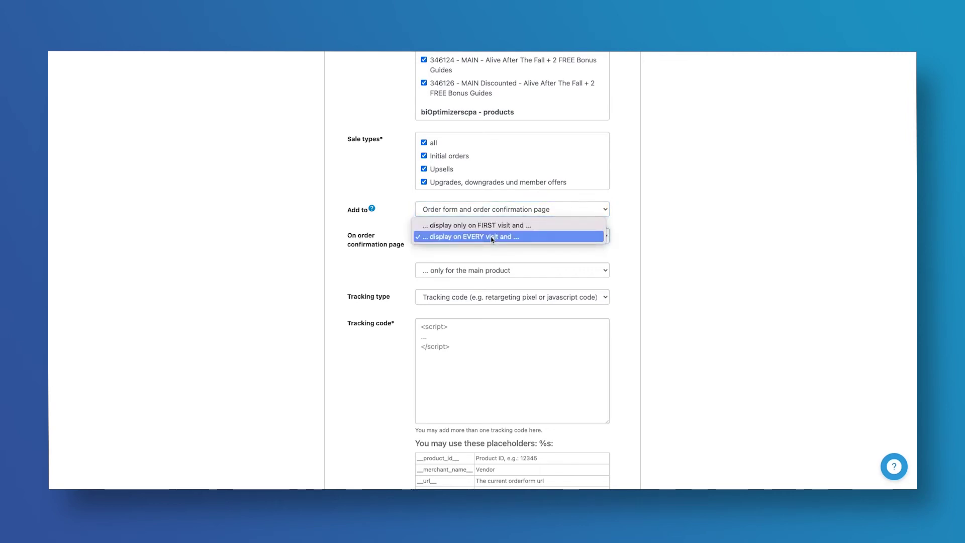
left_click(483, 227)
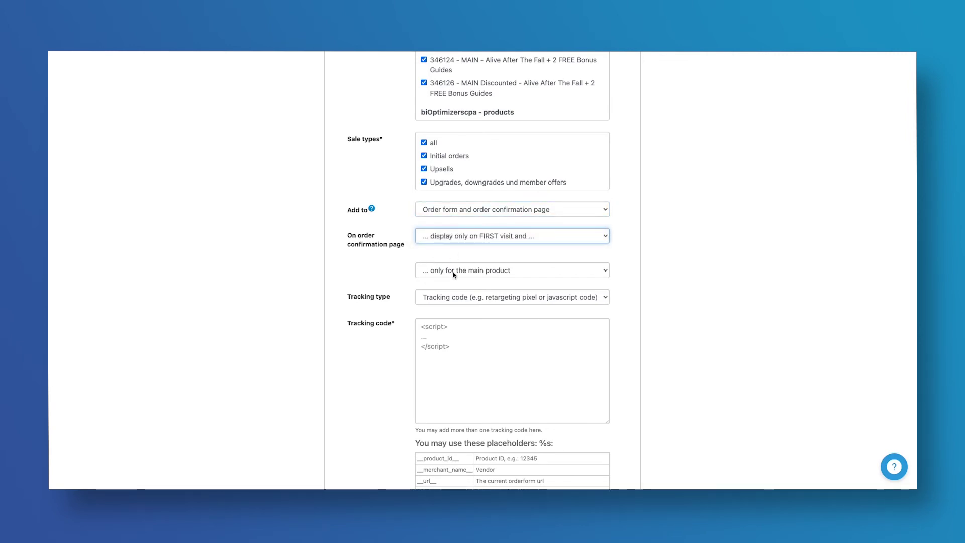
scroll(453, 275, "down", 1)
left_click(450, 246)
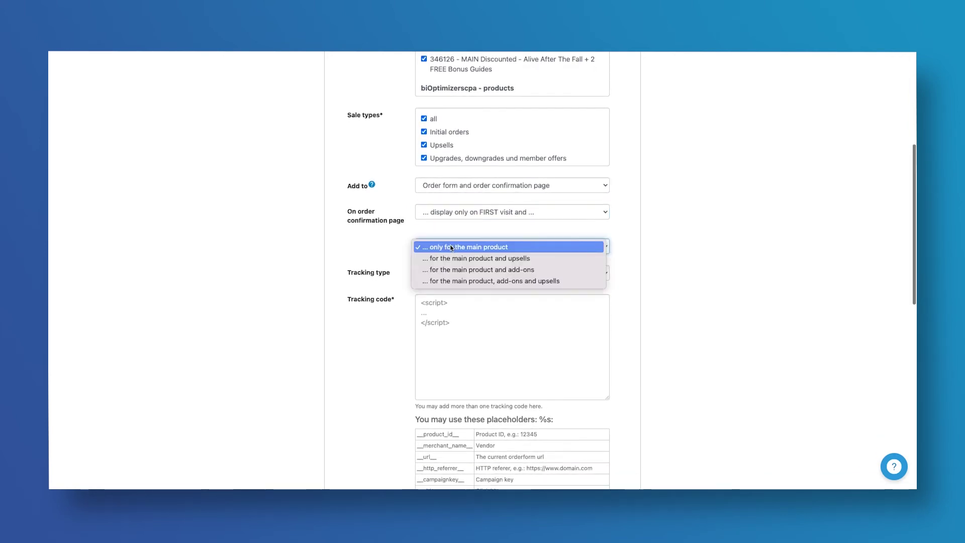
left_click(450, 281)
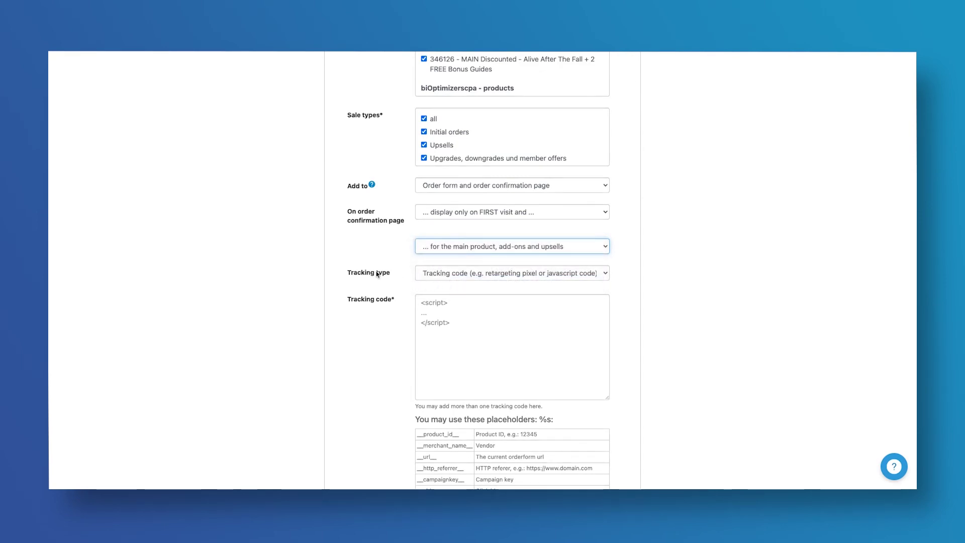
left_click(427, 275)
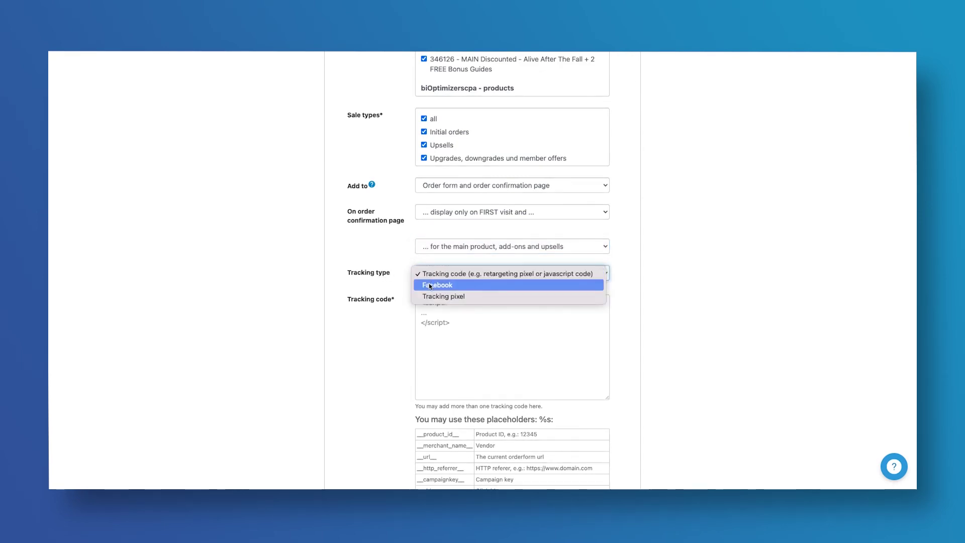
left_click(430, 284)
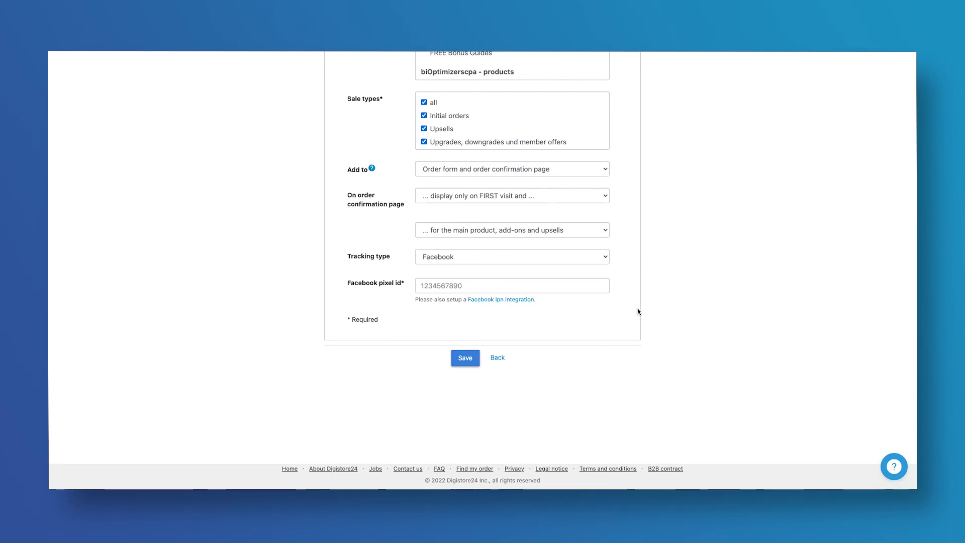
right_click(578, 292)
left_click(587, 355)
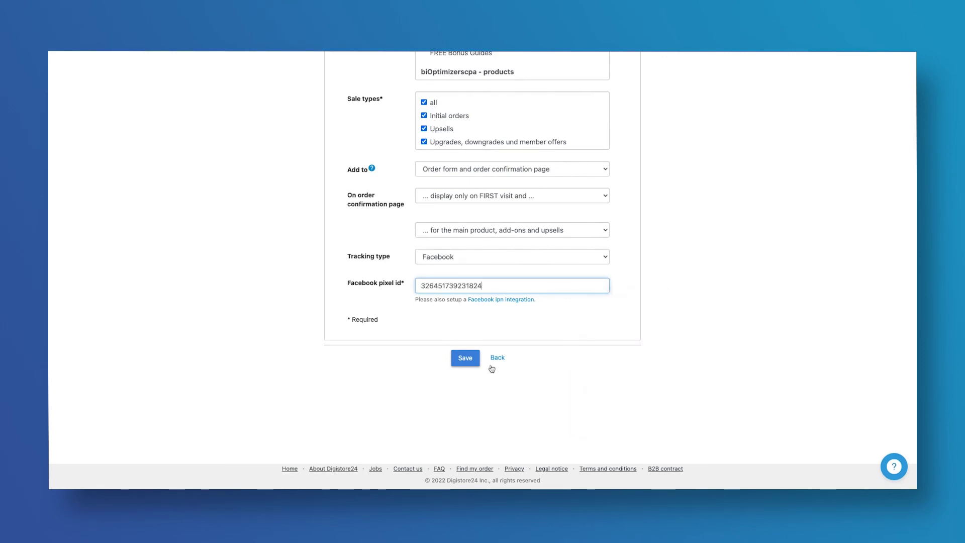
left_click(461, 358)
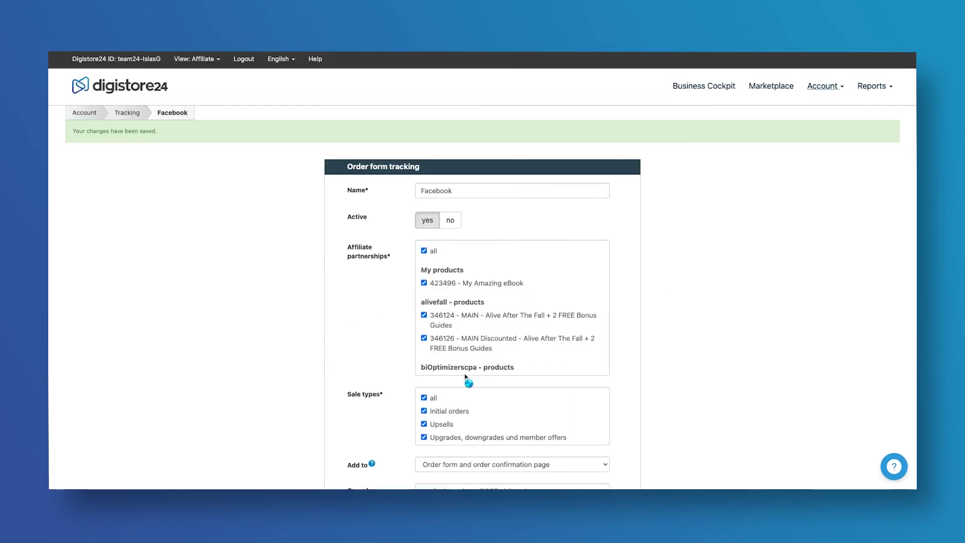